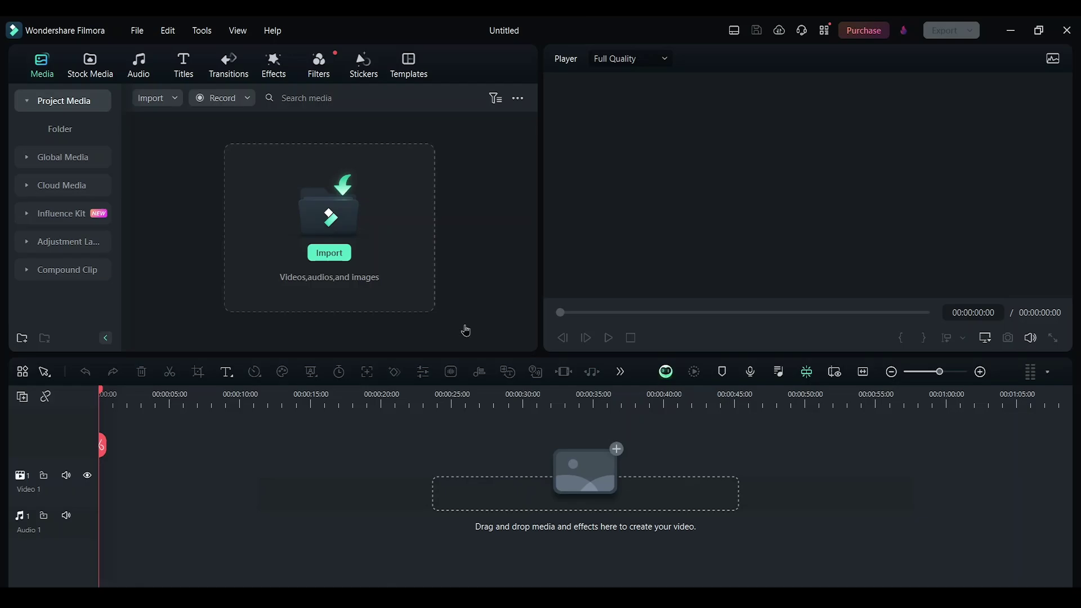
Look through the Help menu and close it without choosing anything.
left_click(272, 31)
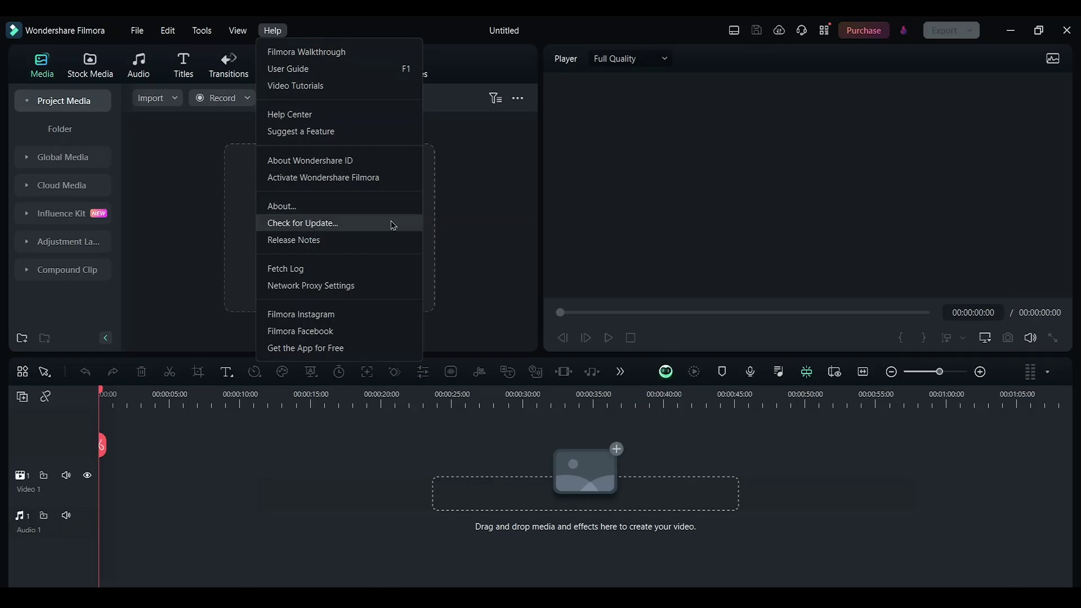
left_click(407, 228)
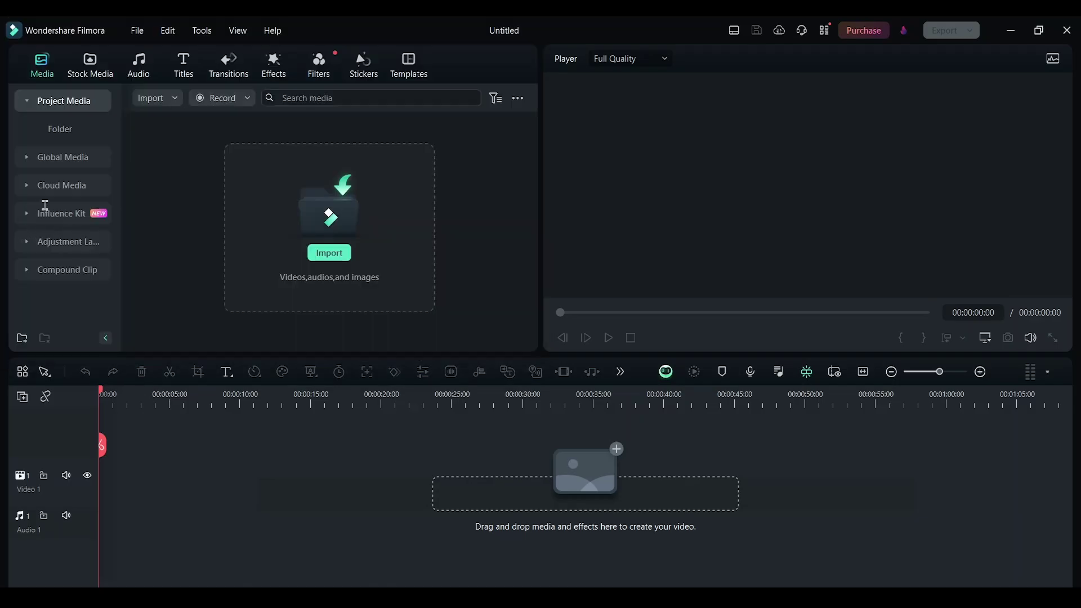
Show the Influence Kit templates and start a Brand Transmission logo reveal.
left_click(74, 214)
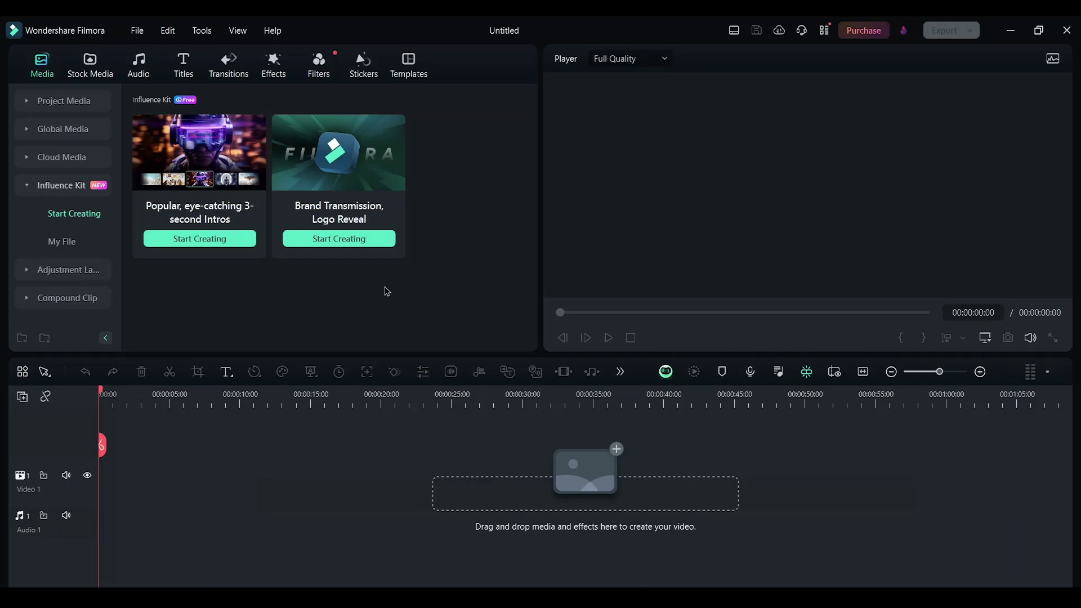
left_click(346, 239)
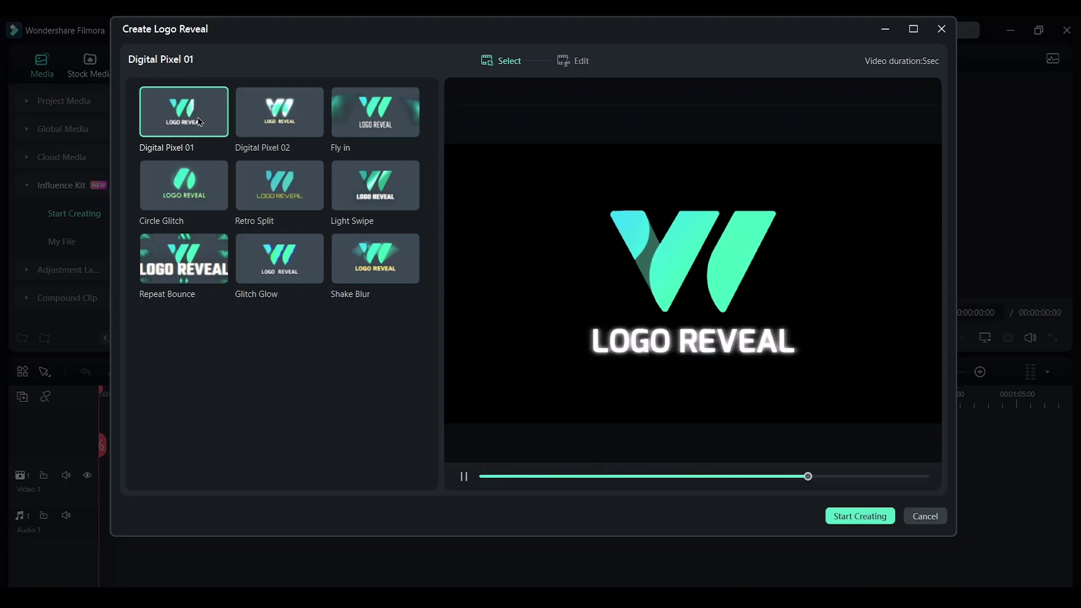
Preview Digital Pixel 02, Light Swipe and Repeat Bounce, then choose the 4-second Light Swipe.
left_click(286, 121)
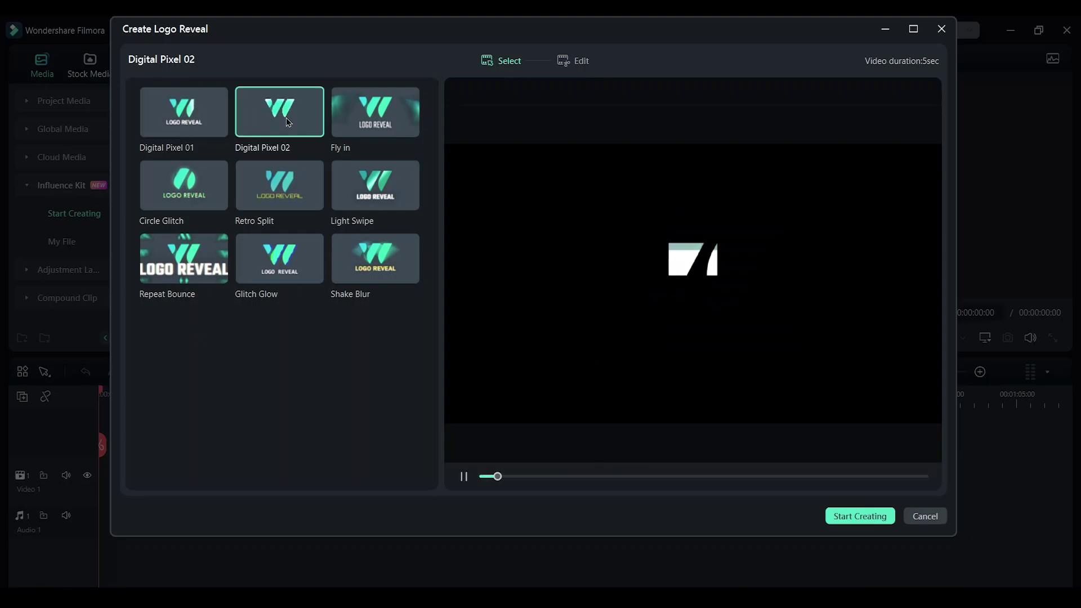
left_click(382, 200)
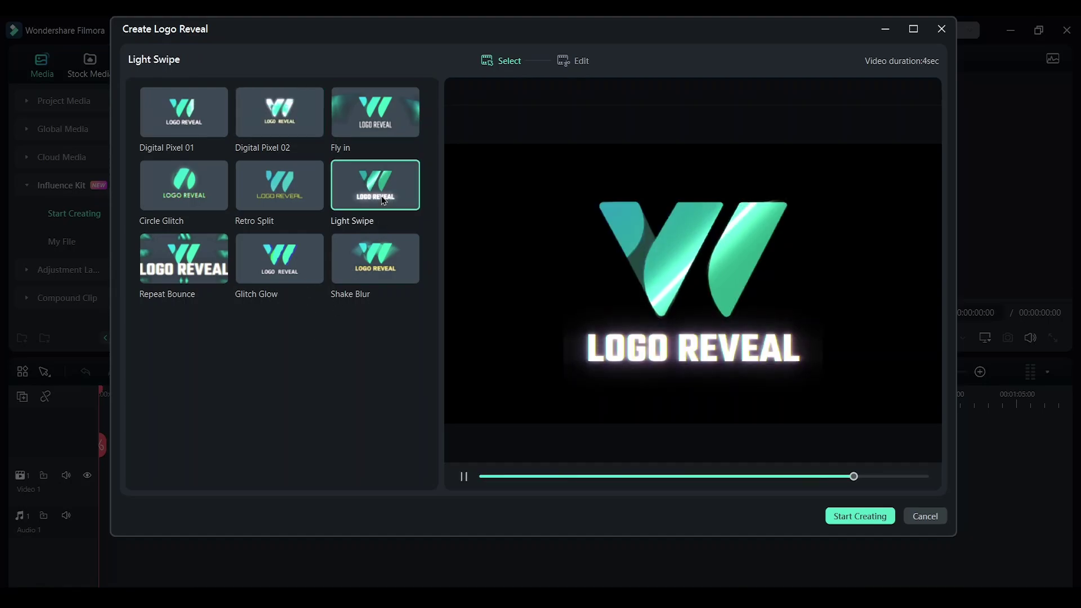
left_click(190, 251)
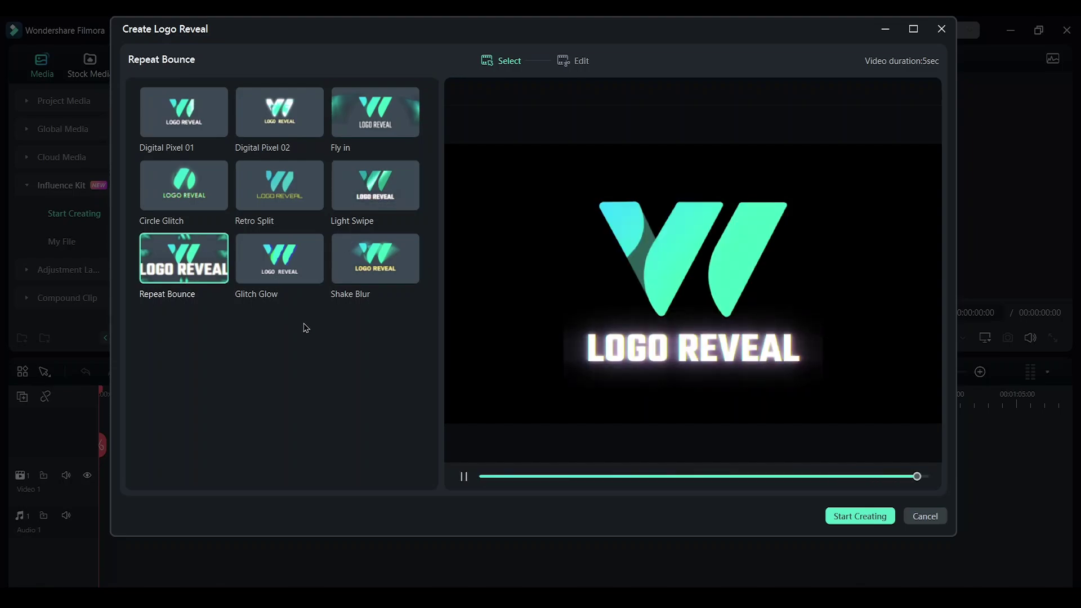
left_click(463, 476)
left_click(381, 170)
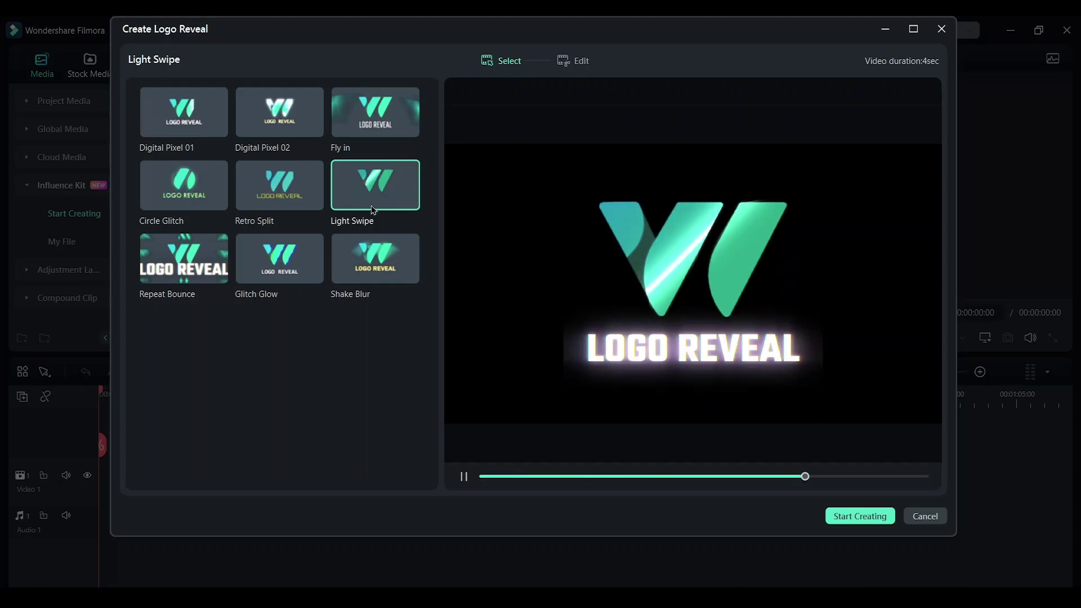
Use icon.png, the purple flame image, as the Light Swipe reveal logo.
left_click(578, 68)
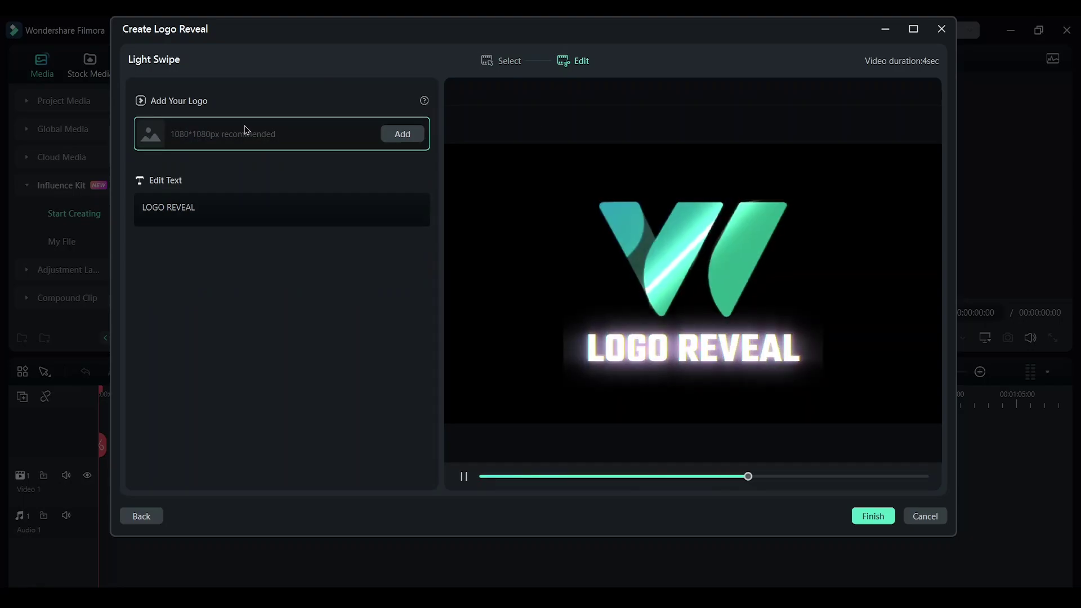
left_click(415, 135)
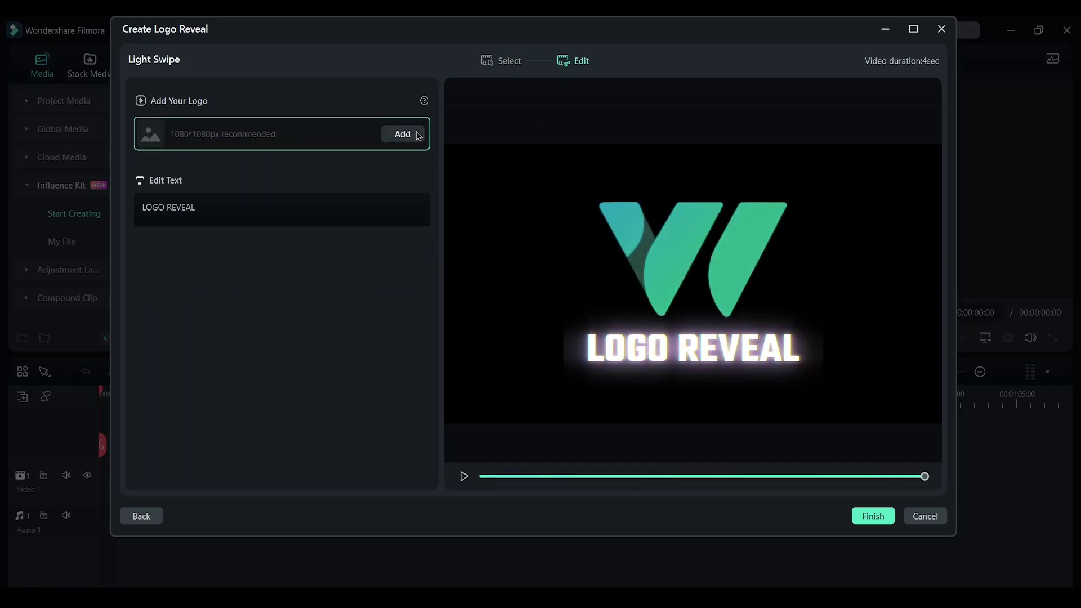
left_click(290, 266)
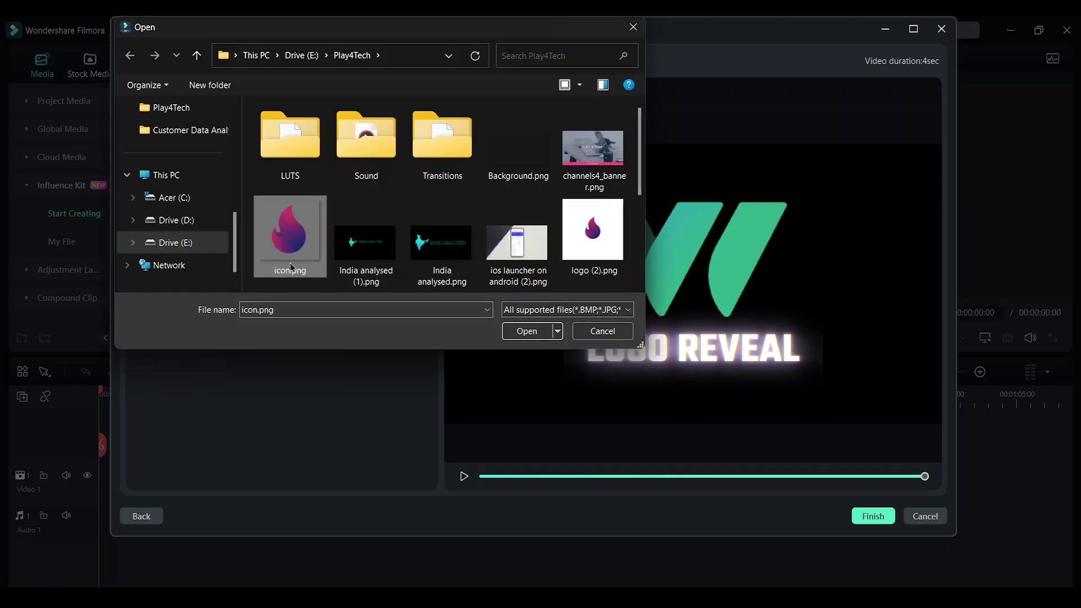
left_click(525, 331)
Replace the LOGO REVEAL text with PLAY4TECH.
left_click_drag(208, 207, 141, 206)
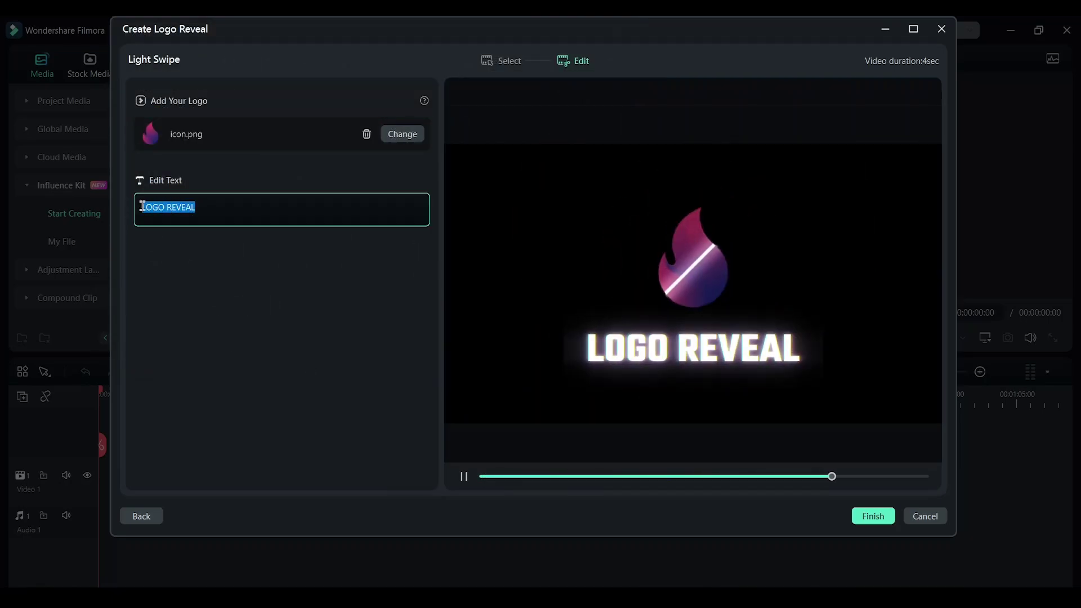
type("P")
key("BackSpace")
type("pl")
key("BackSpace")
key("BackSpace")
type("P")
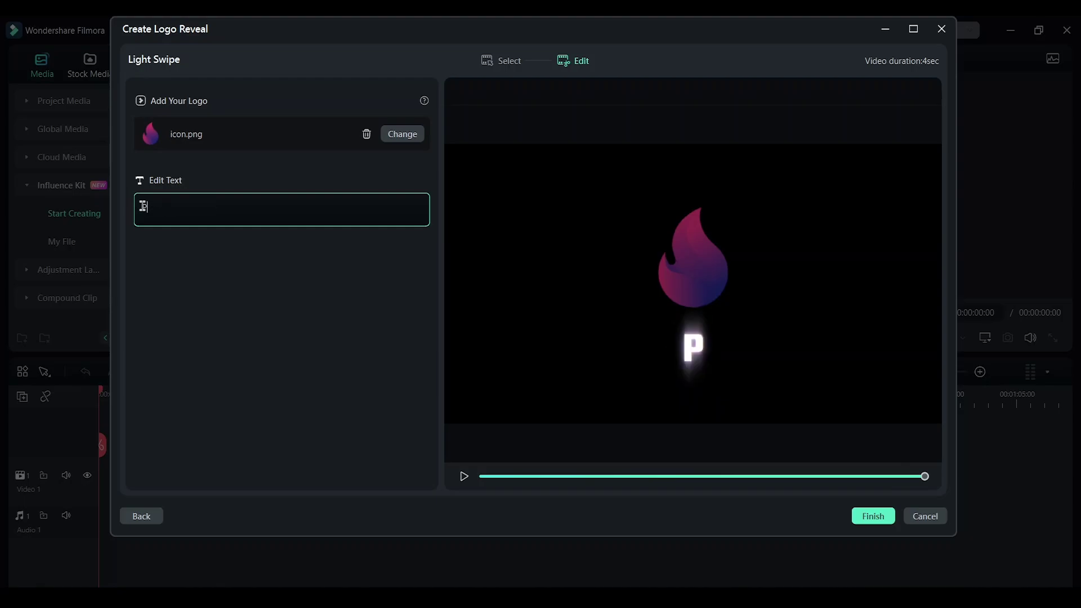
type("LAY4TECH")
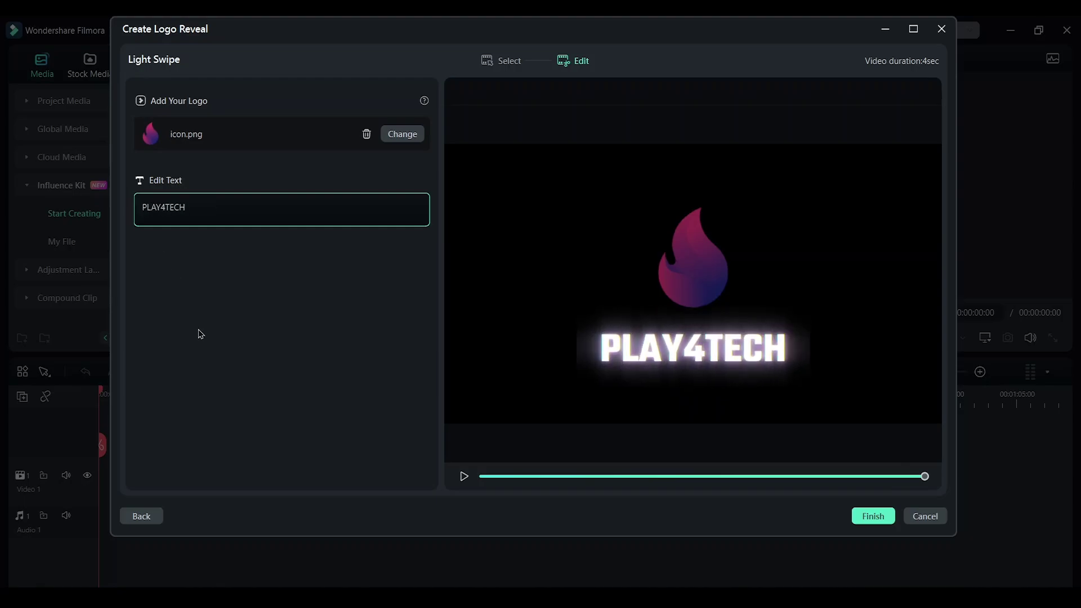
Save the reveal as Light Swipe_1, play its 4 seconds, and deselect the clip.
left_click(251, 343)
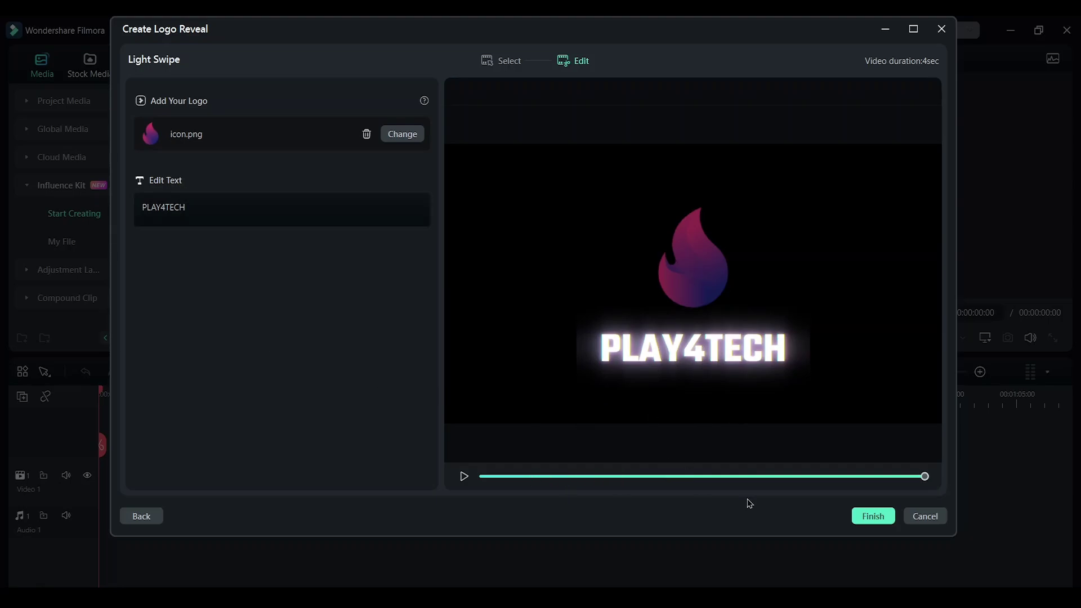
left_click(873, 515)
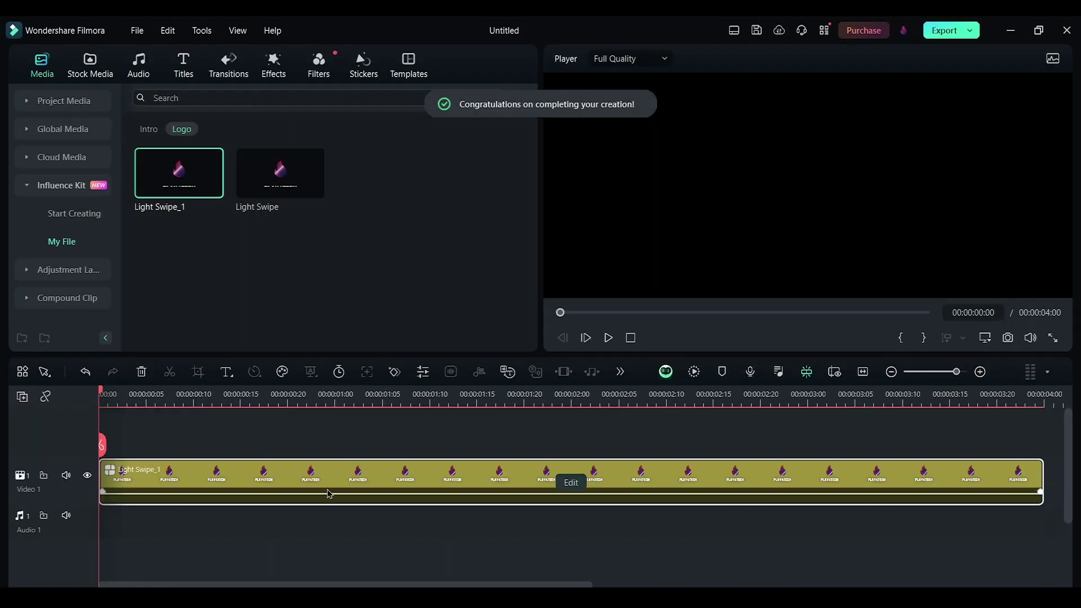
left_click(608, 337)
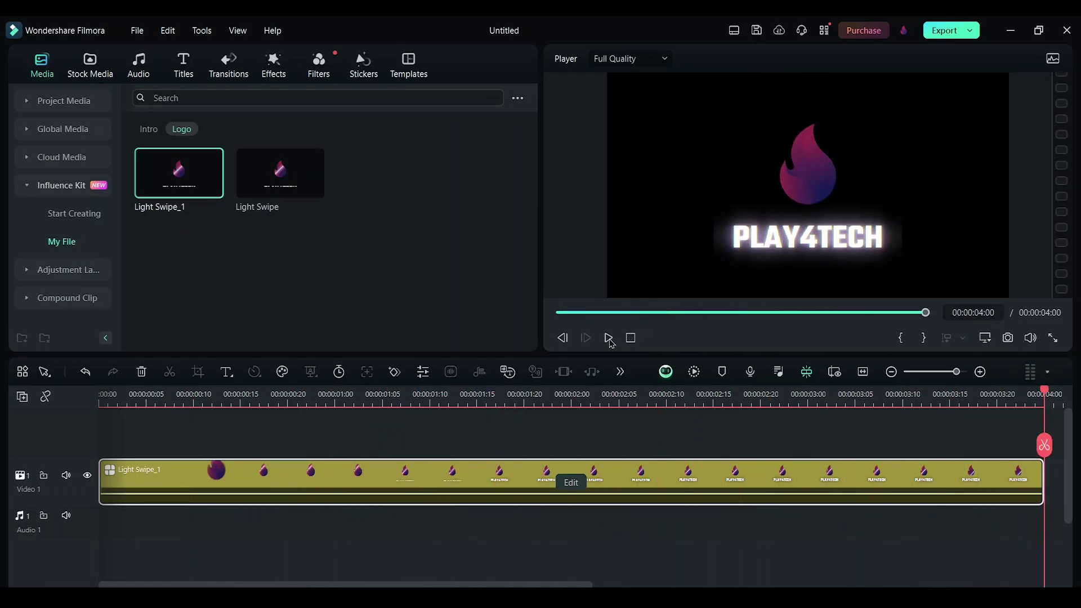
left_click(235, 429)
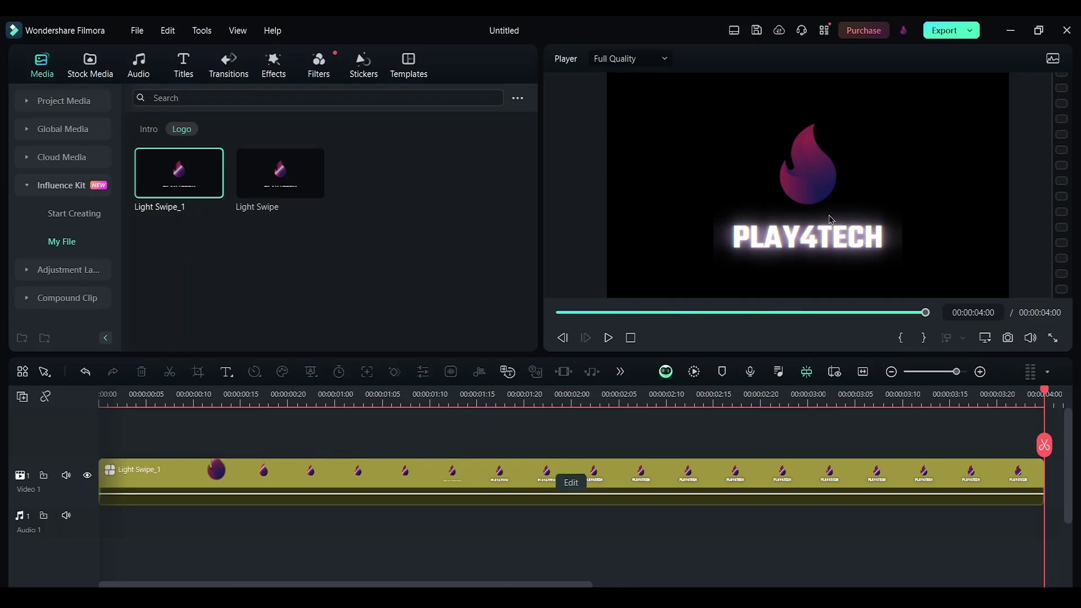
Place the purple neon ring Tech Background Media 05 stock clip at the timeline start.
left_click(90, 61)
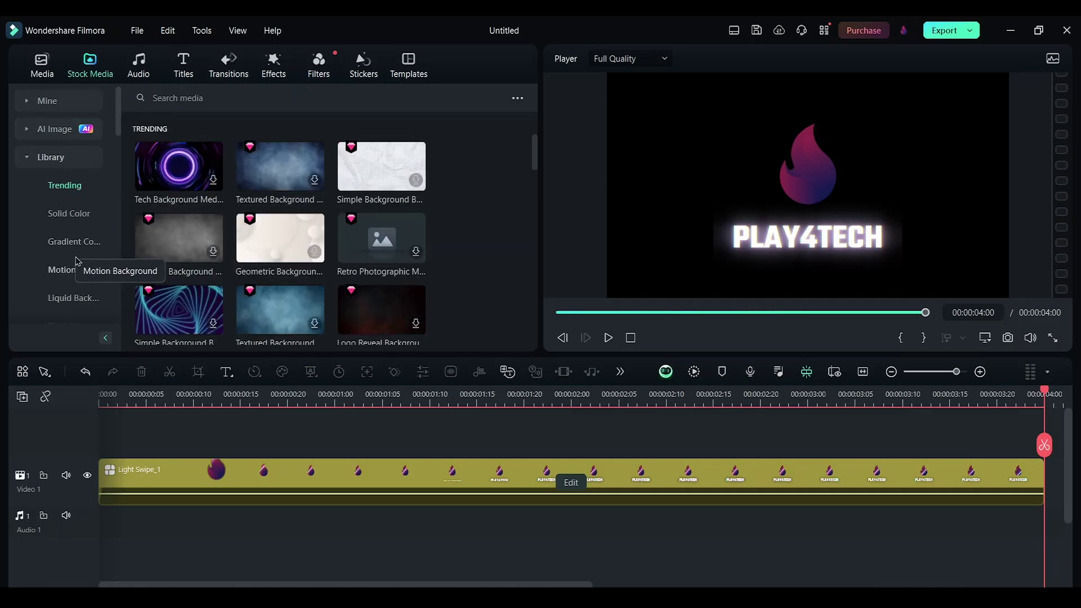
mouse_move(179, 166)
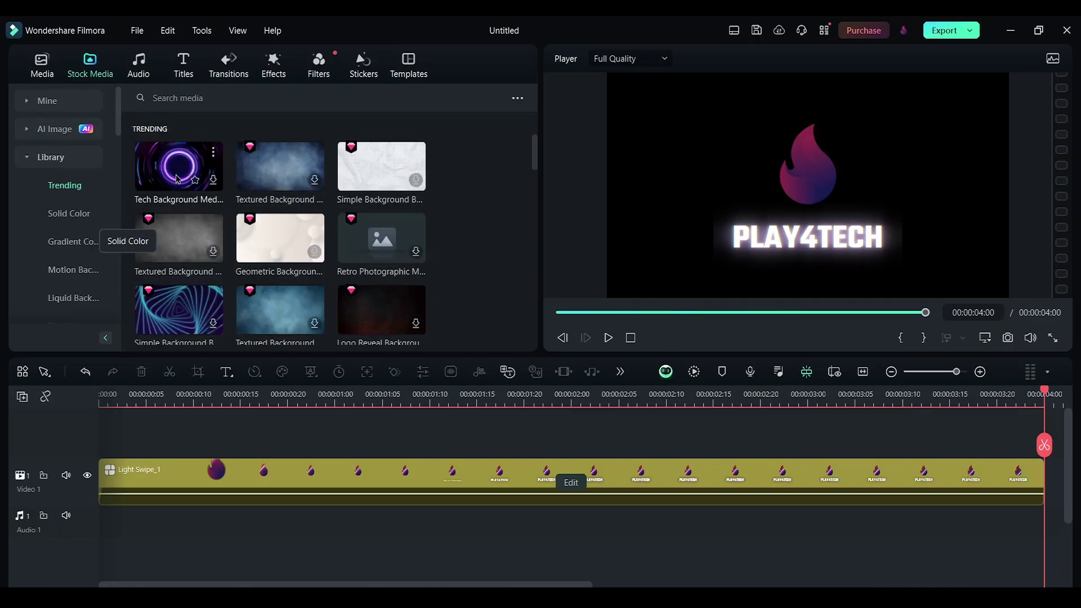
left_click(177, 179)
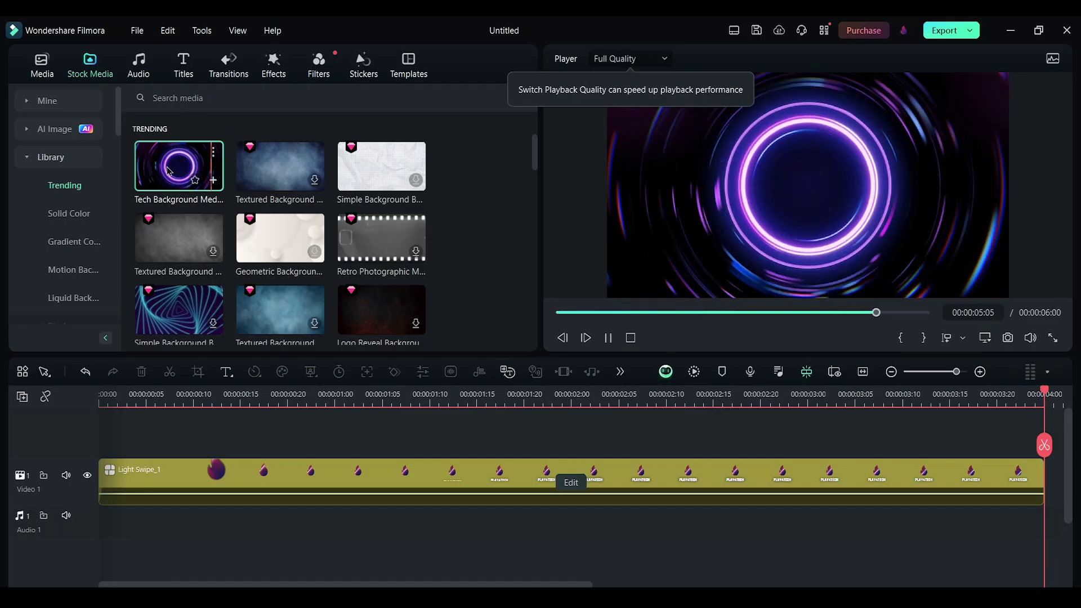
left_click_drag(169, 171, 104, 455)
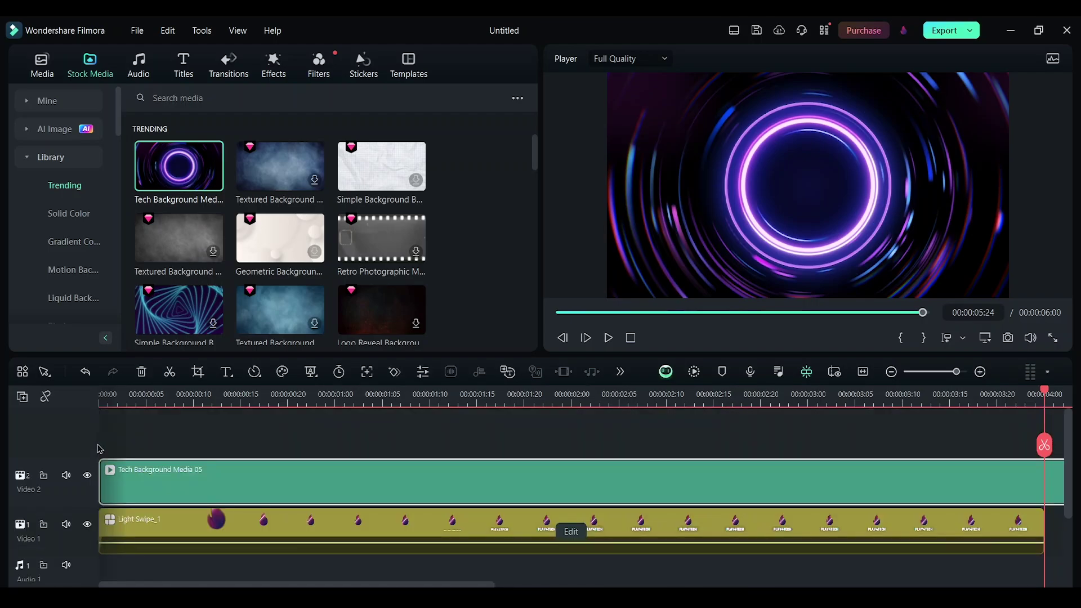
left_click(103, 403)
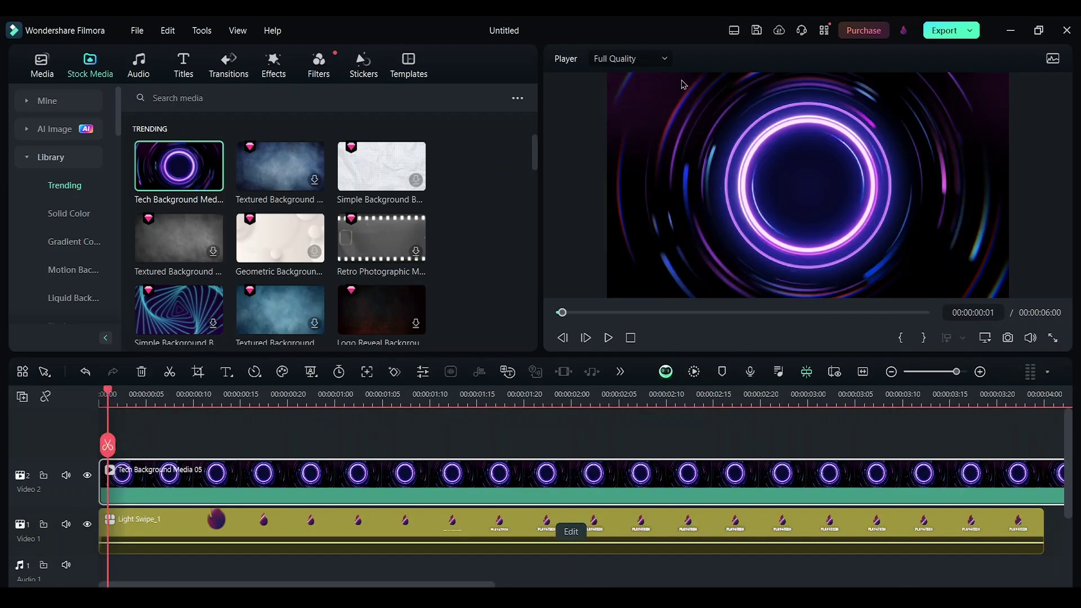
Set the preview to 1/2 quality and play the logo over the background.
left_click(661, 59)
left_click(636, 109)
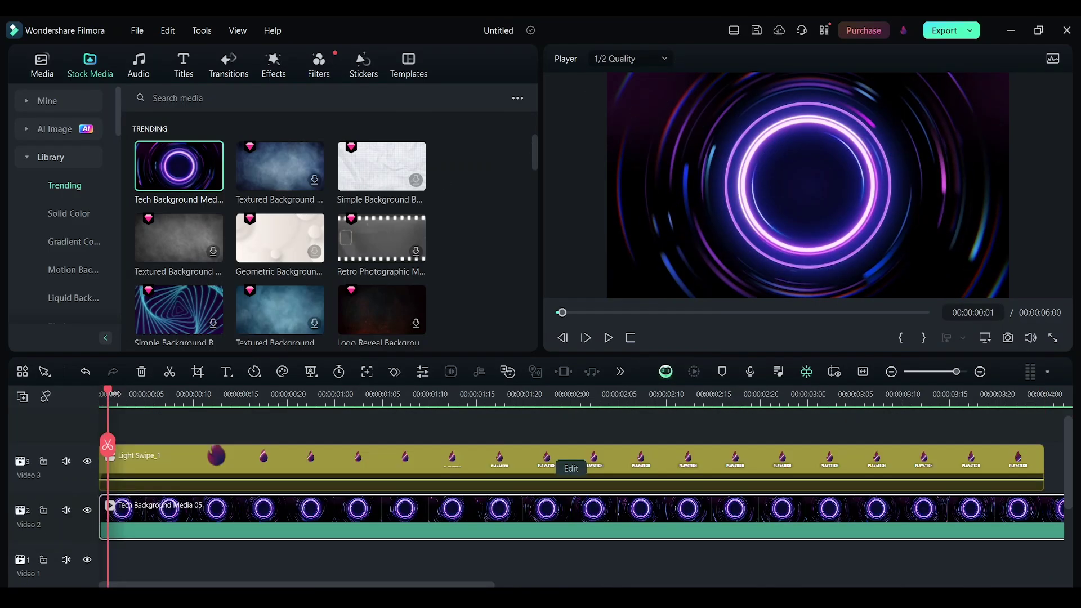
key("space")
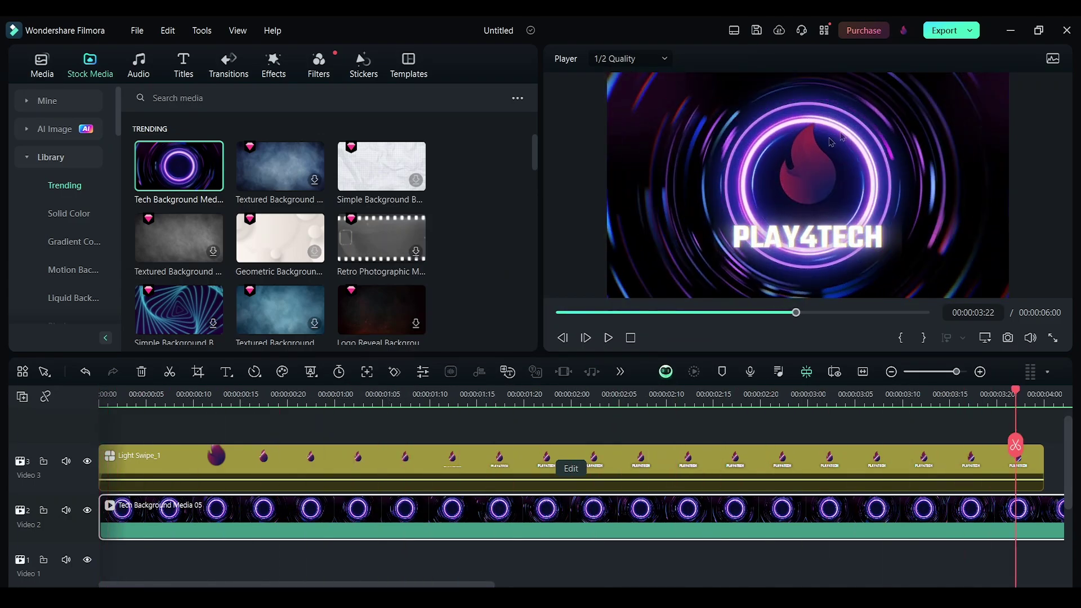
Scale the Light Swipe_1 logo to about 120% and move the PLAY4TECH title lower.
double_click(357, 469)
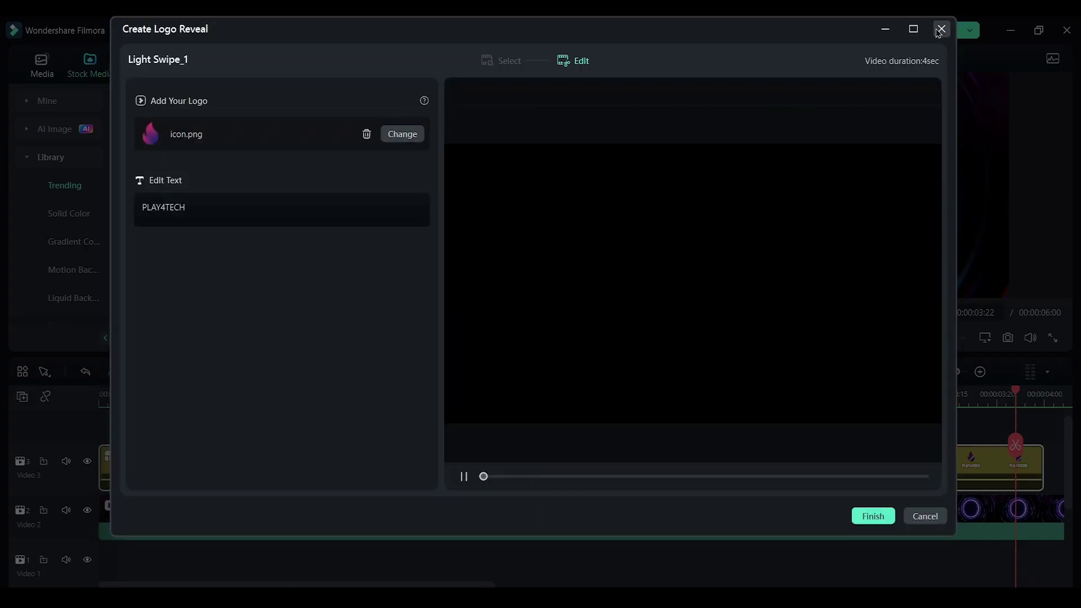
left_click(939, 30)
left_click_drag(150, 168, 168, 167)
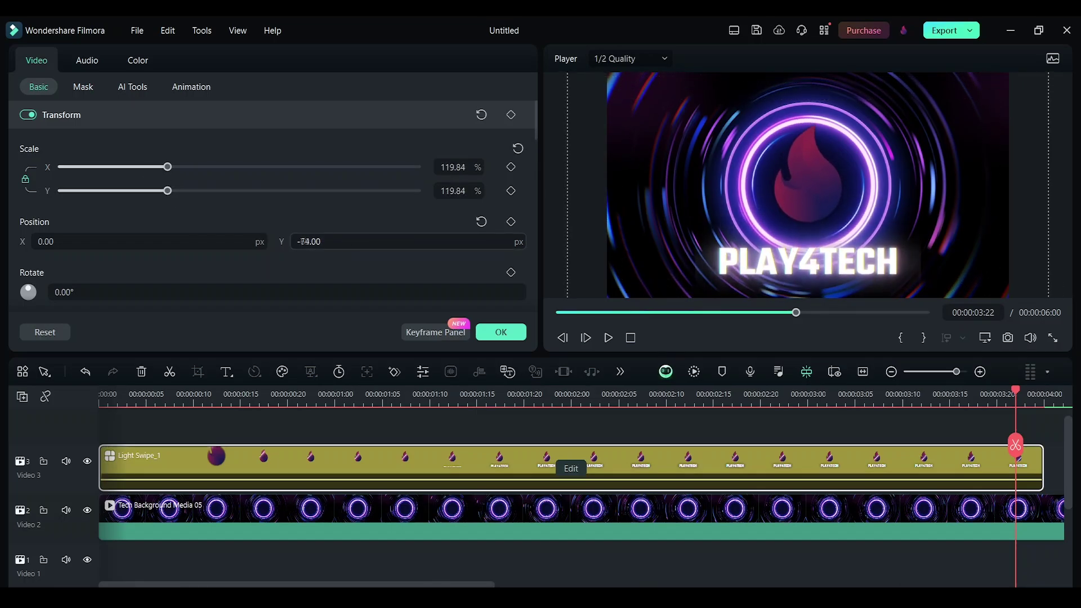
left_click_drag(282, 242, 502, 340)
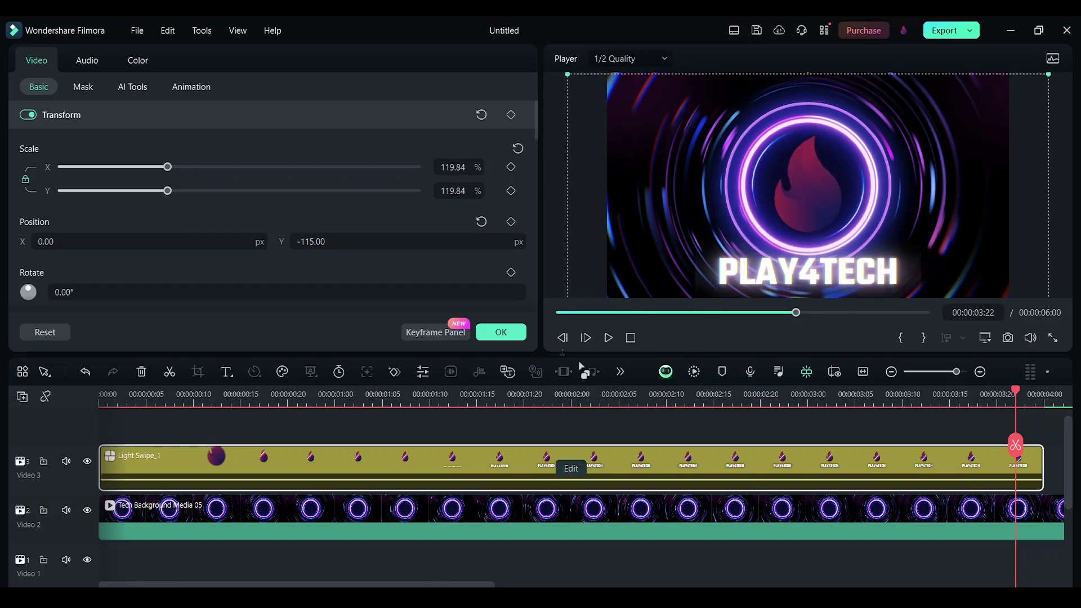
left_click(501, 331)
Darken the neon ring background with brightness -15 and lower exposure.
double_click(249, 516)
left_click(87, 60)
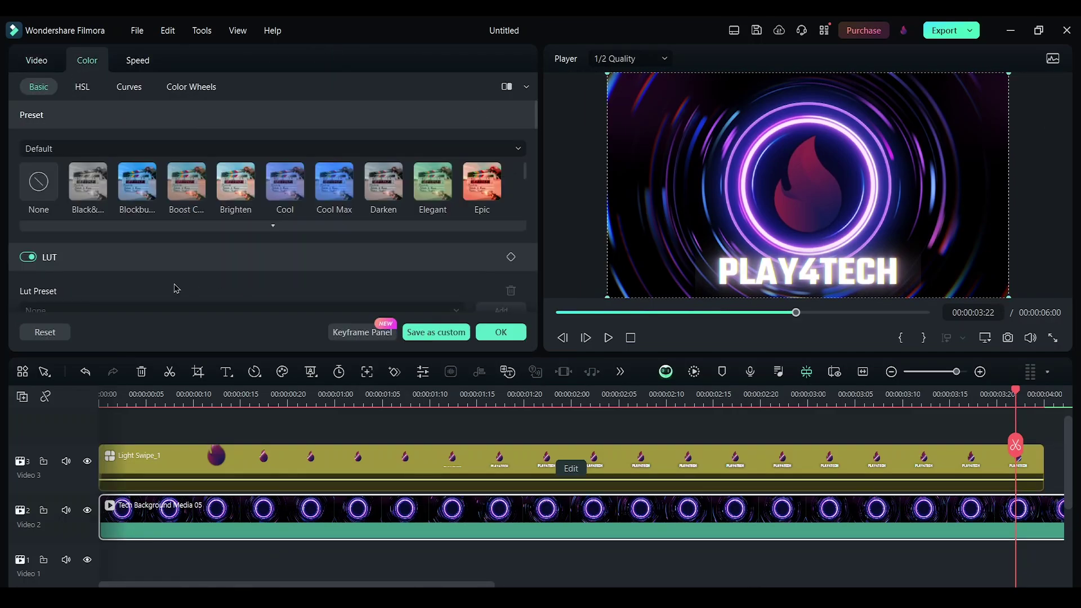
scroll(153, 237, "down", 3)
scroll(135, 199, "down", 2)
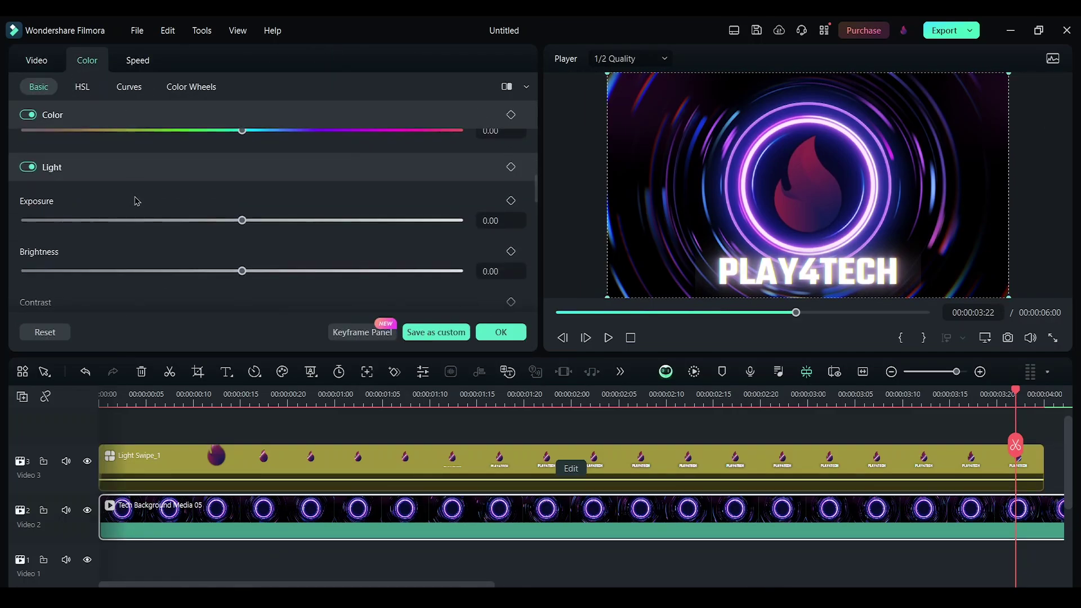
left_click_drag(242, 270, 209, 270)
left_click_drag(243, 220, 224, 220)
scroll(200, 251, "down", 2)
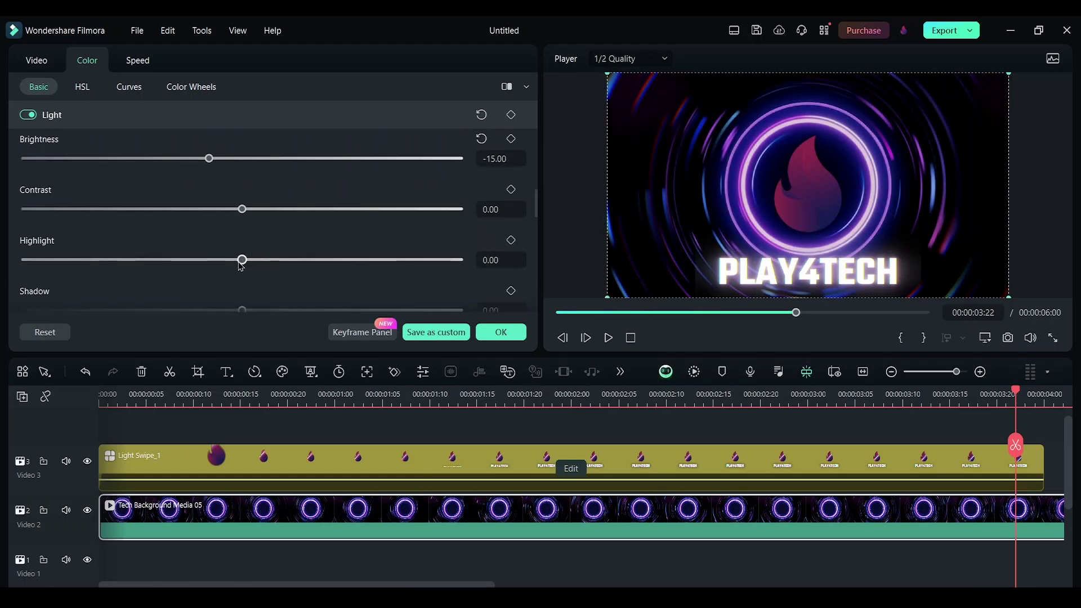
left_click_drag(242, 260, 136, 259)
scroll(211, 245, "down", 2)
scroll(242, 241, "down", 1)
left_click(501, 335)
left_click(102, 394)
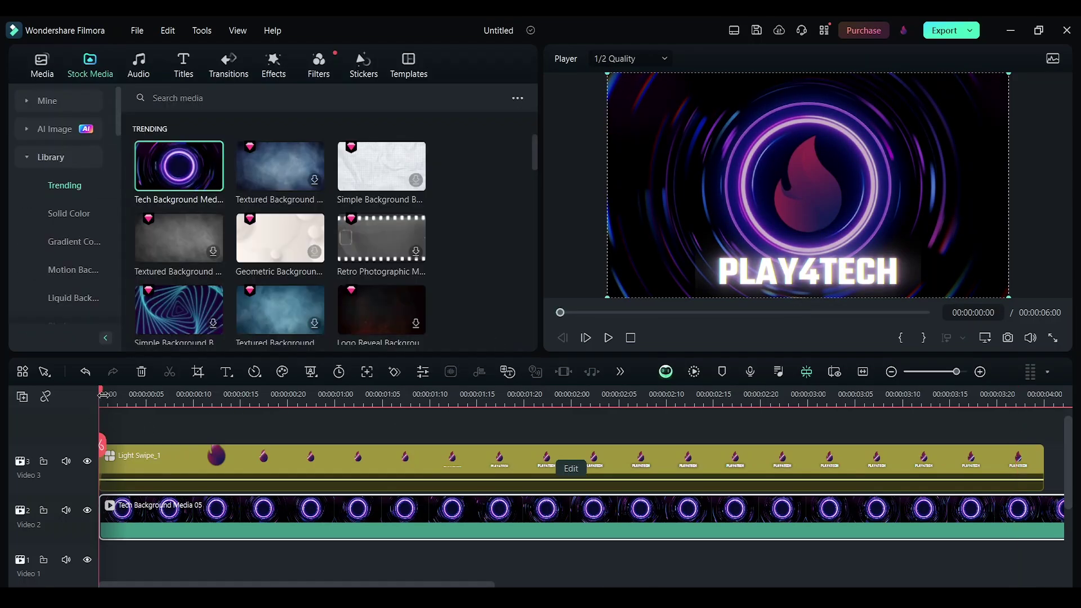
left_click(609, 338)
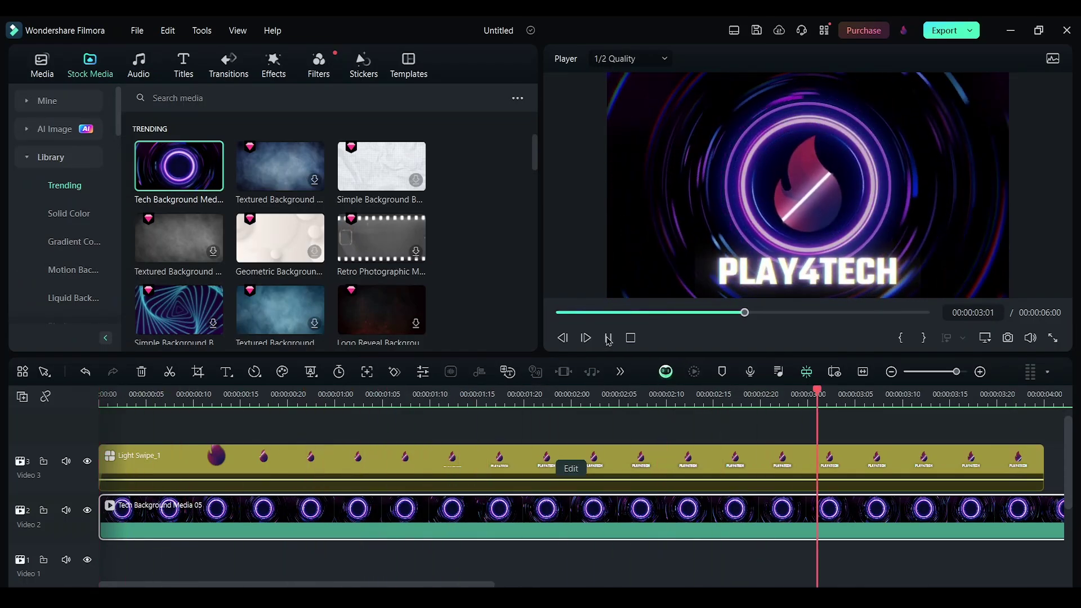
left_click(609, 339)
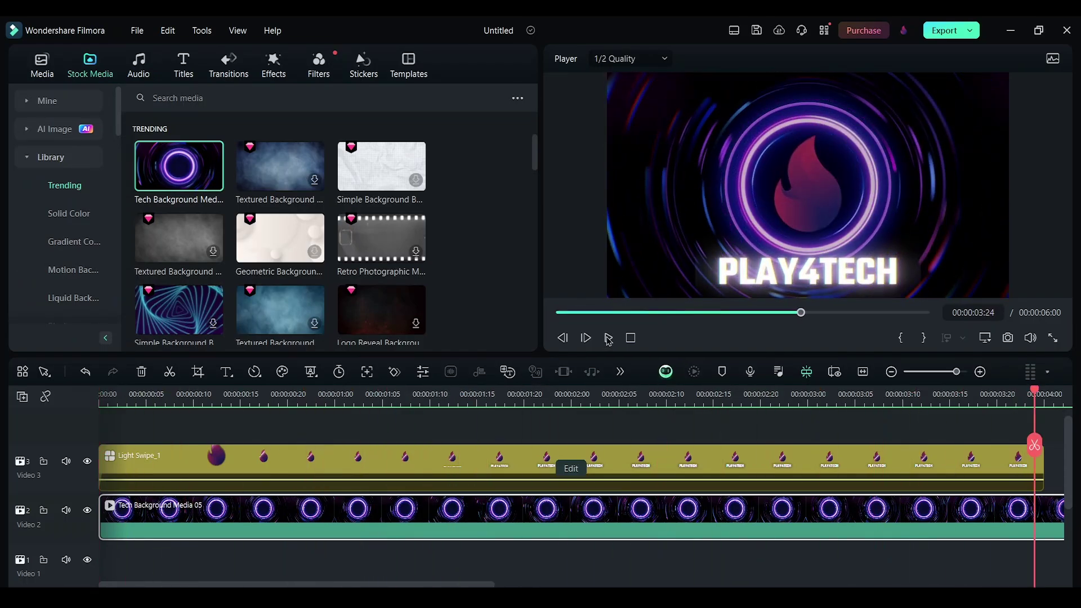